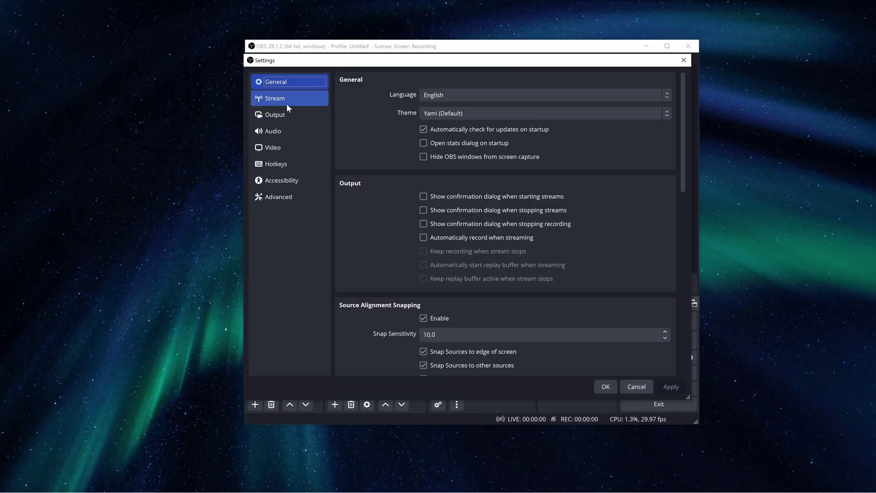
- Check which Monitoring Device options are listed under Advanced in OBS audio settings
{"action": "left_click", "coordinate": [277, 133]}
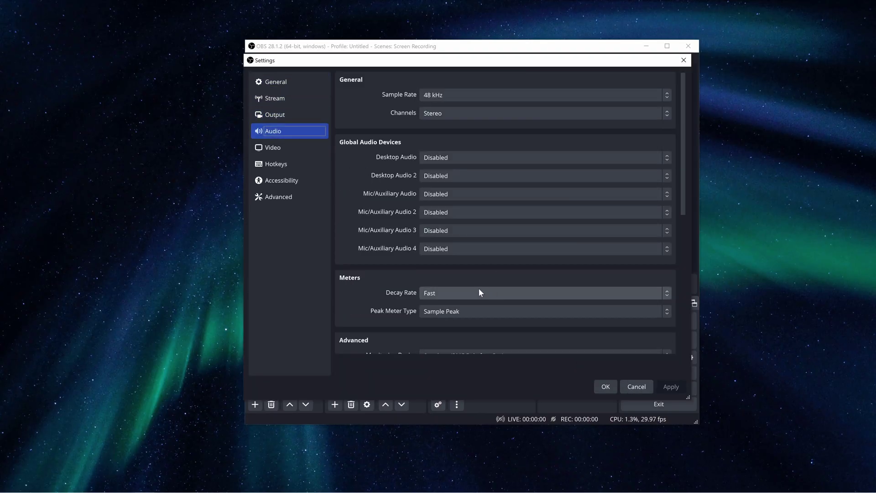
{"action": "scroll", "coordinate": [367, 313], "scroll_direction": "down", "scroll_amount": 2}
{"action": "scroll", "coordinate": [368, 314], "scroll_direction": "down", "scroll_amount": 2}
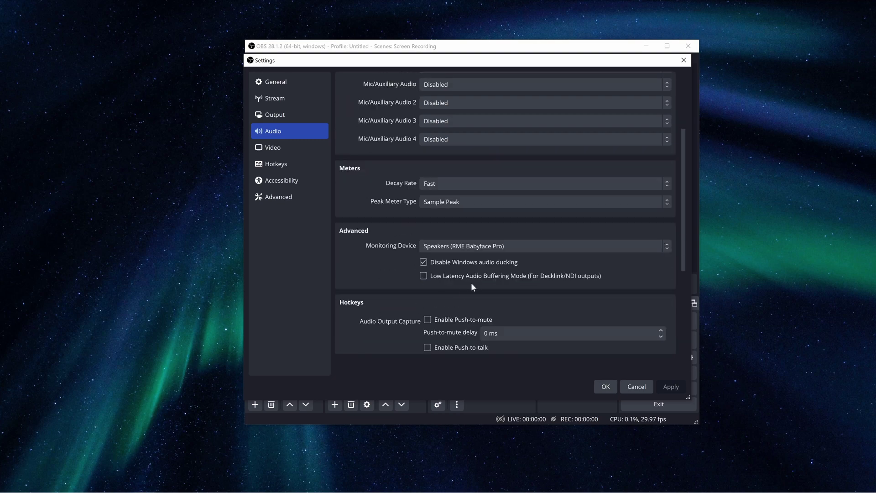
{"action": "left_click", "coordinate": [441, 247]}
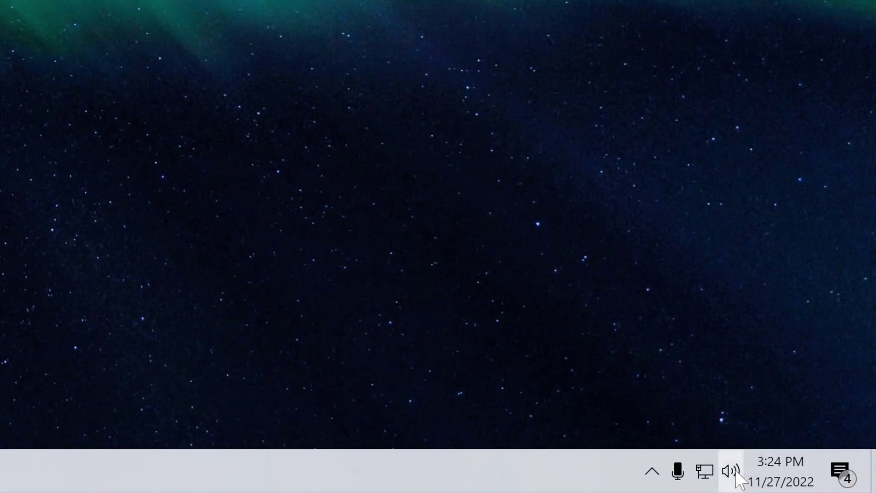
- Expand the Windows taskbar volume control's playback device list
{"action": "left_click", "coordinate": [733, 471]}
{"action": "left_click", "coordinate": [684, 364]}
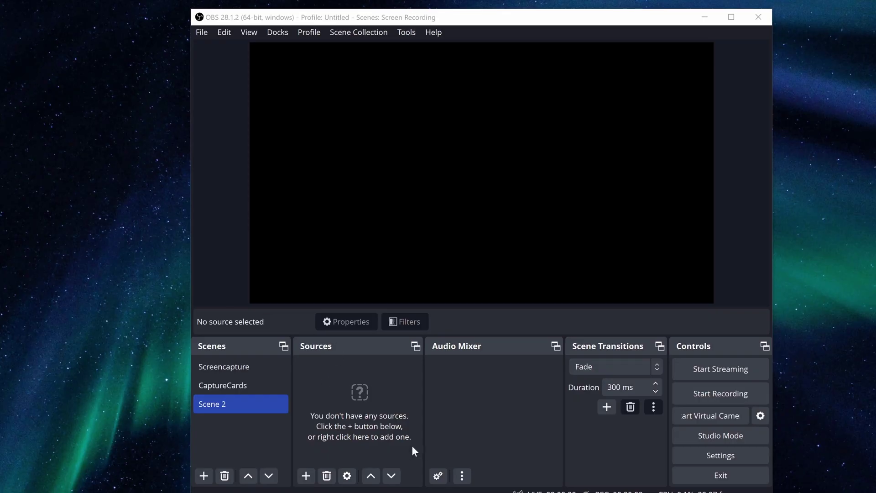
- Add an Audio Output Capture 2 source to Scene 2 using the Default device
{"action": "left_click", "coordinate": [305, 476]}
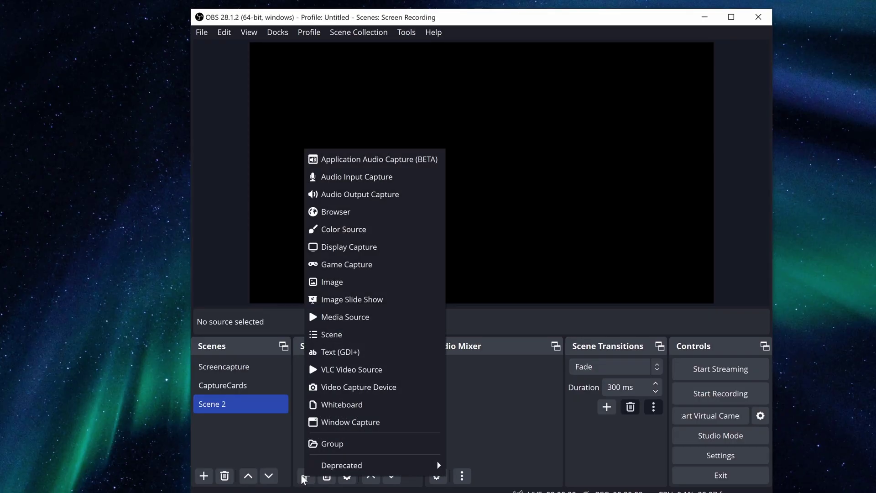
{"action": "left_click", "coordinate": [360, 195]}
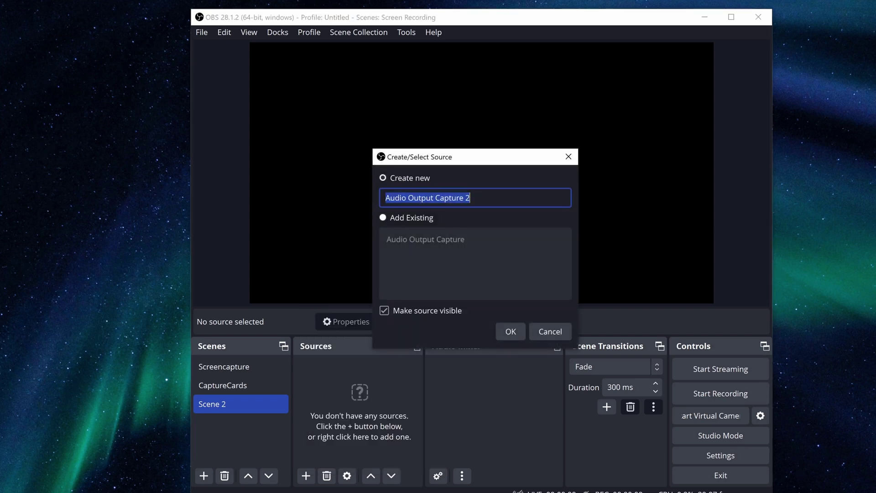
{"action": "left_click", "coordinate": [511, 332]}
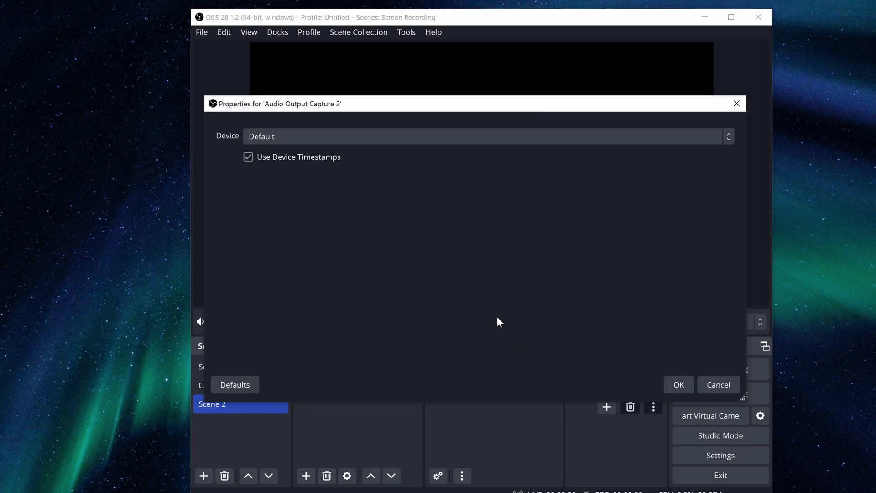
{"action": "left_click", "coordinate": [677, 386]}
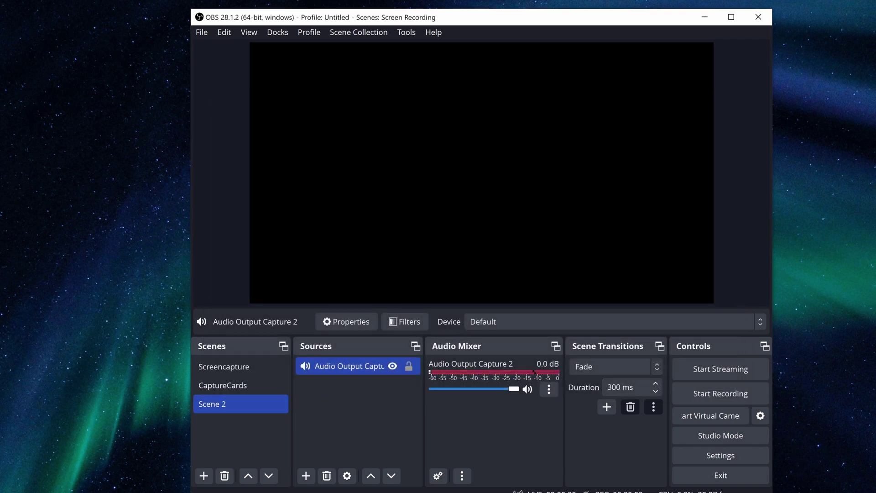
- Set the audio Monitoring Device to Speakers (Realtek(R) Audio) and apply it
{"action": "left_click", "coordinate": [711, 457]}
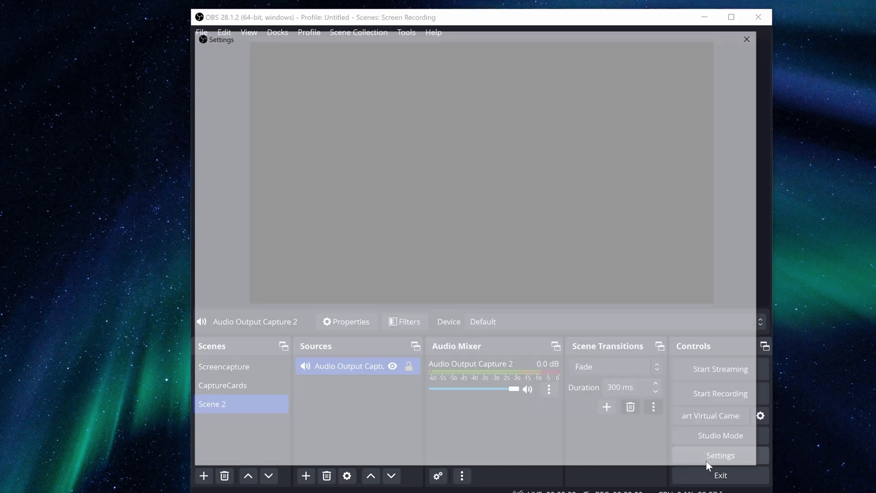
{"action": "left_click", "coordinate": [231, 127]}
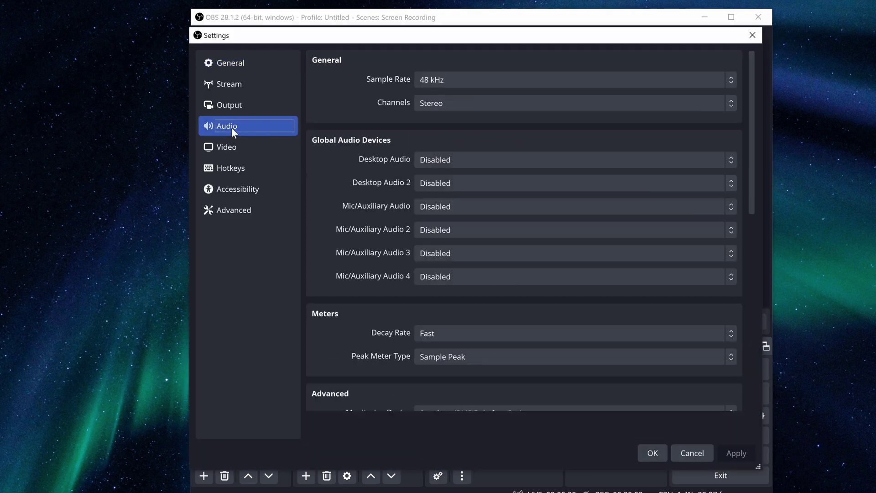
{"action": "scroll", "coordinate": [355, 303], "scroll_direction": "down", "scroll_amount": 3}
{"action": "scroll", "coordinate": [356, 306], "scroll_direction": "down", "scroll_amount": 3}
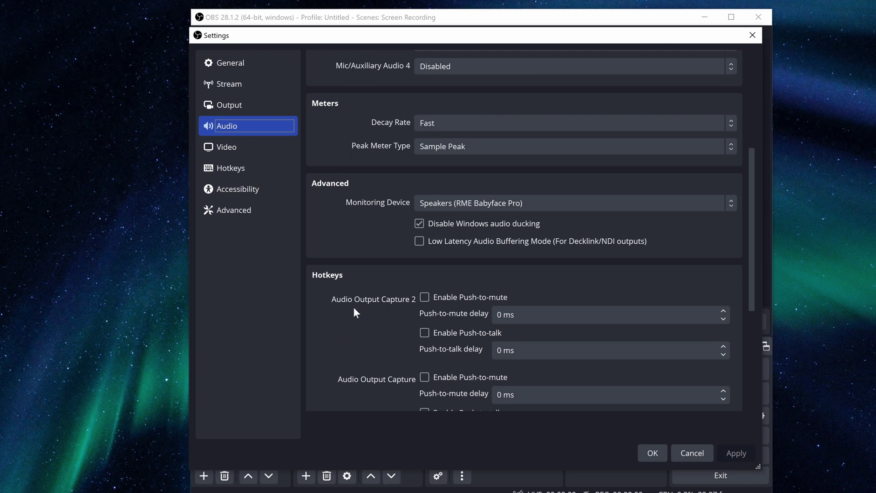
{"action": "left_click", "coordinate": [458, 204]}
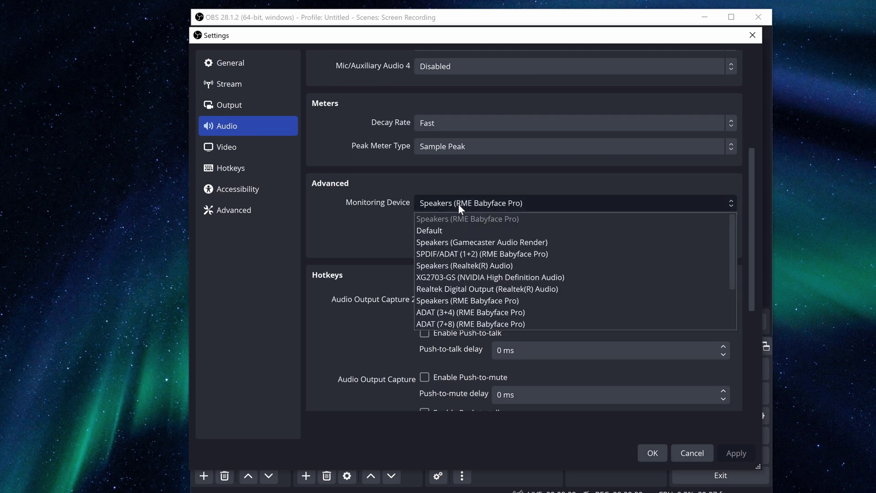
{"action": "left_click", "coordinate": [465, 266]}
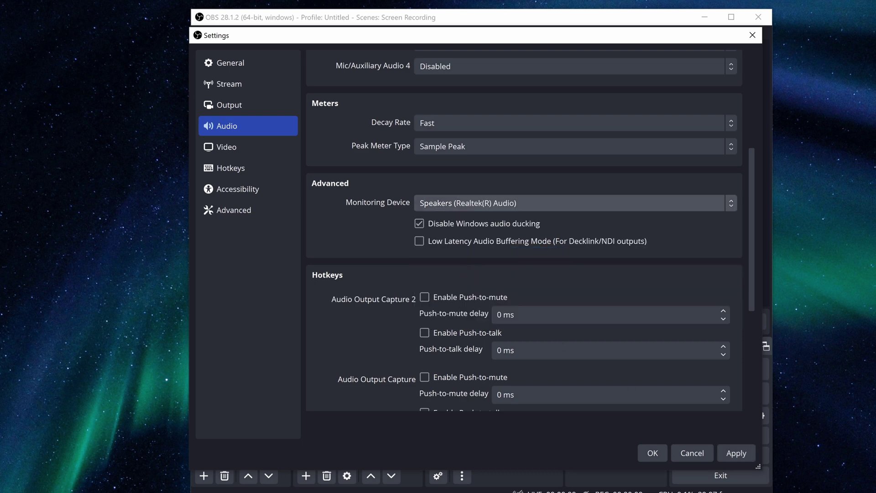
{"action": "left_click", "coordinate": [737, 454]}
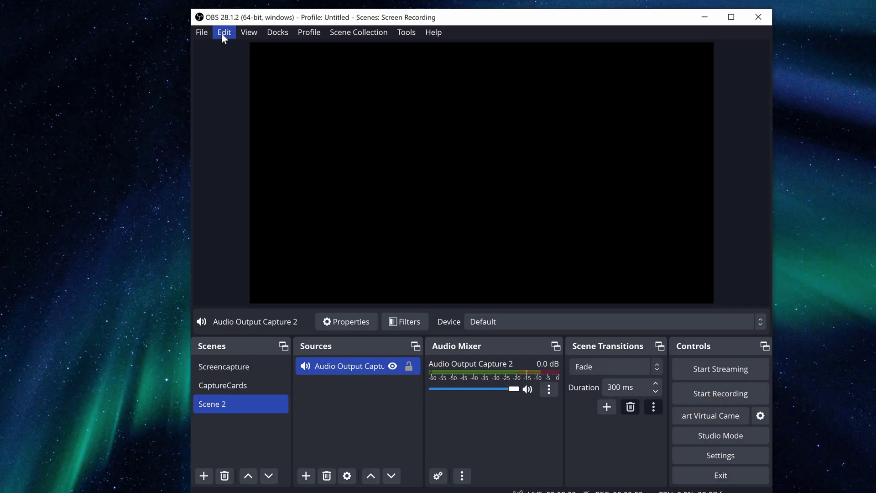
- In Advanced Audio Properties, set Audio Output Capture 2 to Monitor Only (mute output)
{"action": "left_click", "coordinate": [222, 35]}
{"action": "left_click", "coordinate": [262, 259]}
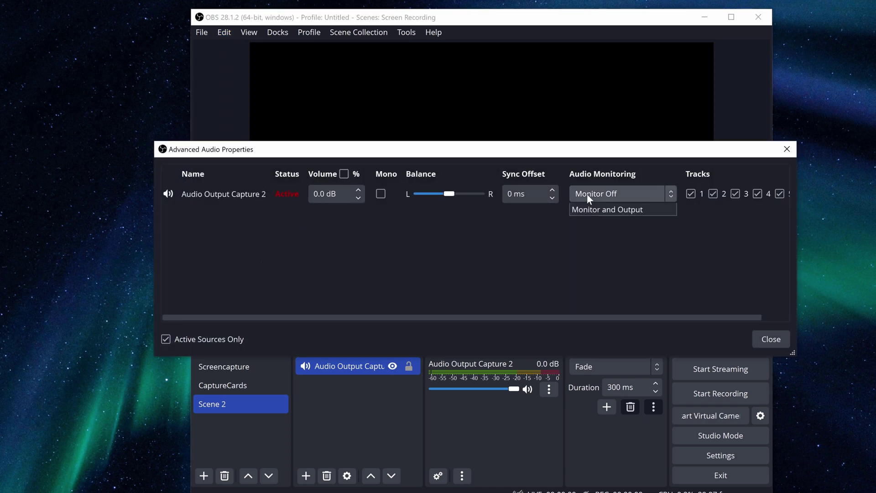
{"action": "left_click", "coordinate": [599, 221]}
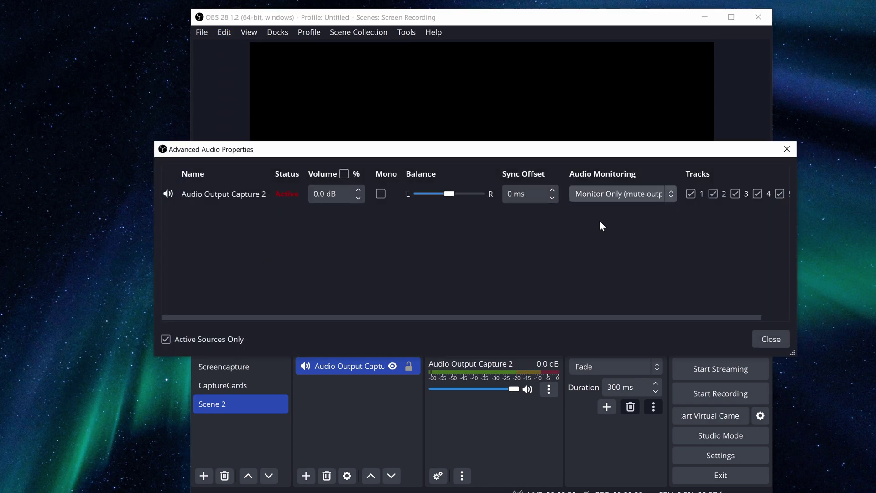
{"action": "left_click", "coordinate": [770, 340]}
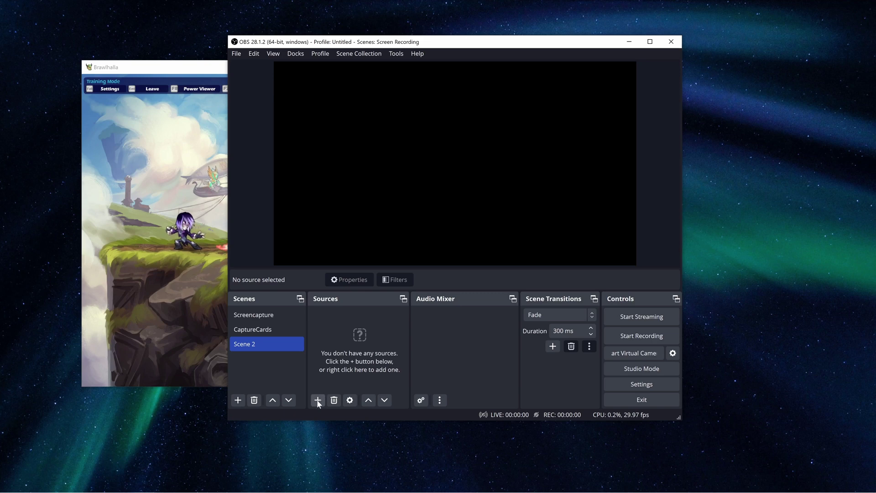
- Add an Application Audio Capture (BETA) source for [BrawlhallaGame.exe]: Brawlhalla to Scene 2
{"action": "left_click", "coordinate": [317, 401]}
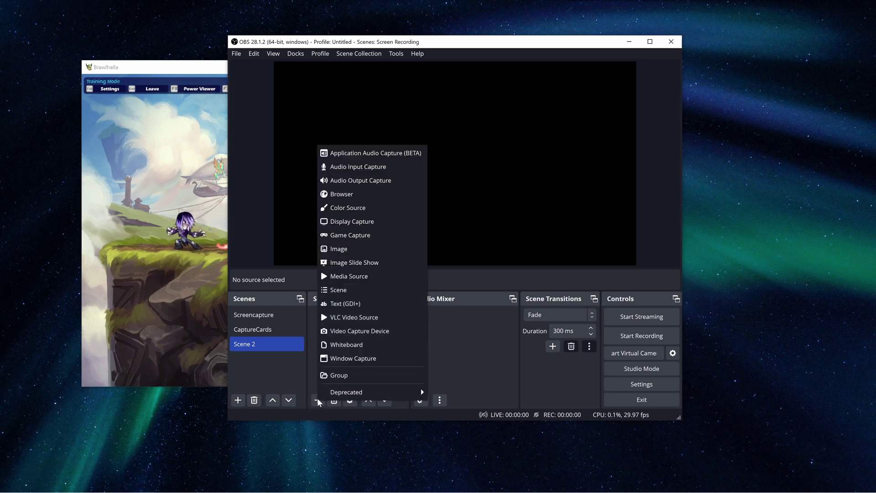
{"action": "left_click", "coordinate": [412, 157]}
{"action": "left_click", "coordinate": [475, 286]}
{"action": "left_click", "coordinate": [365, 134]}
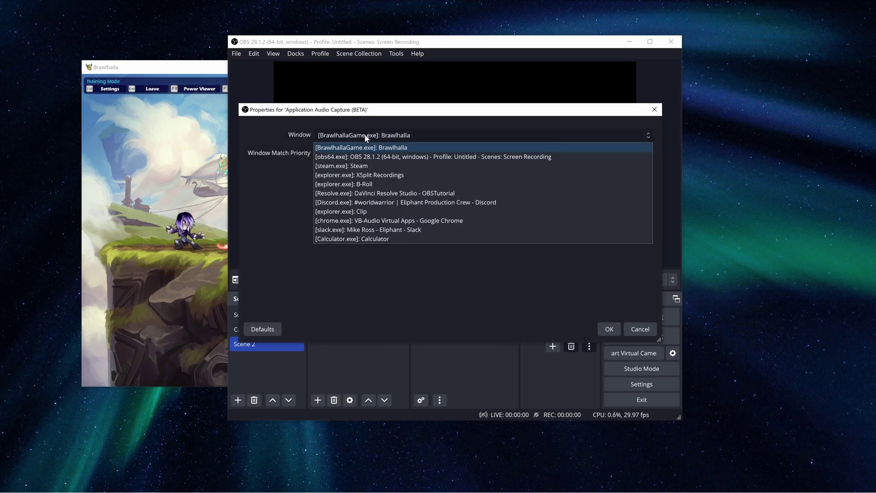
{"action": "left_click", "coordinate": [377, 151]}
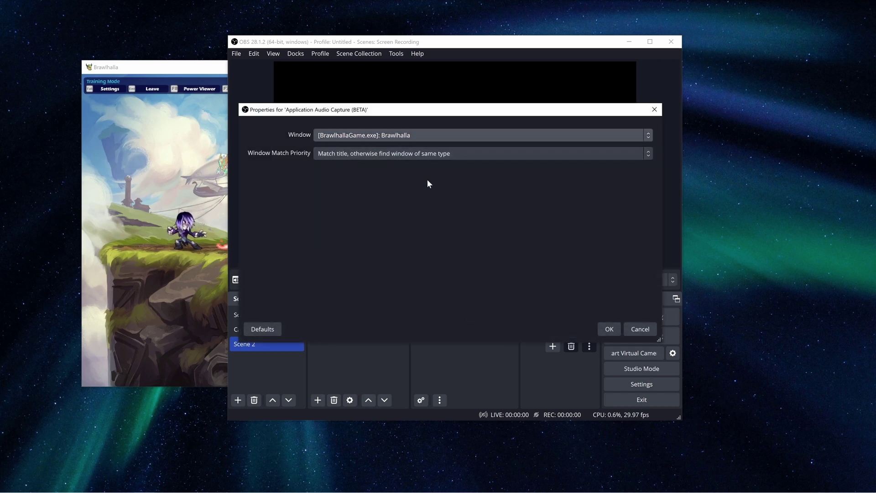
{"action": "left_click", "coordinate": [609, 330]}
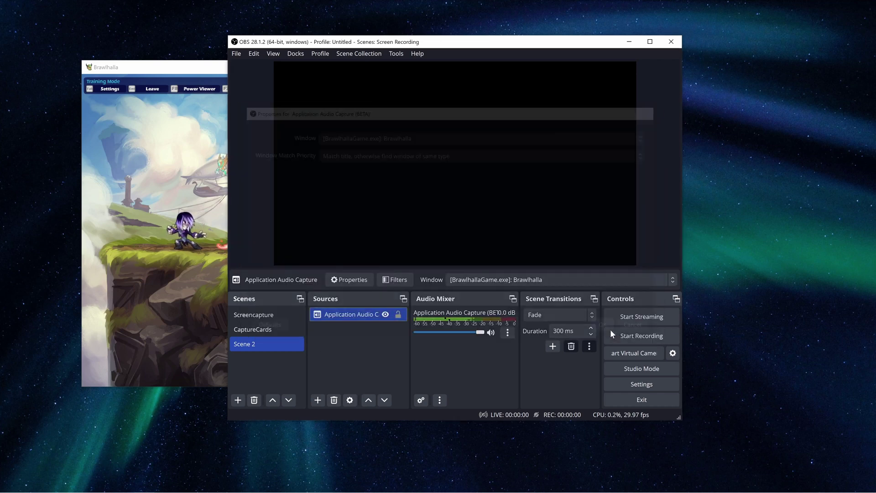
- Set the Brawlhalla application audio source to Monitor Only (mute output)
{"action": "left_click", "coordinate": [508, 333]}
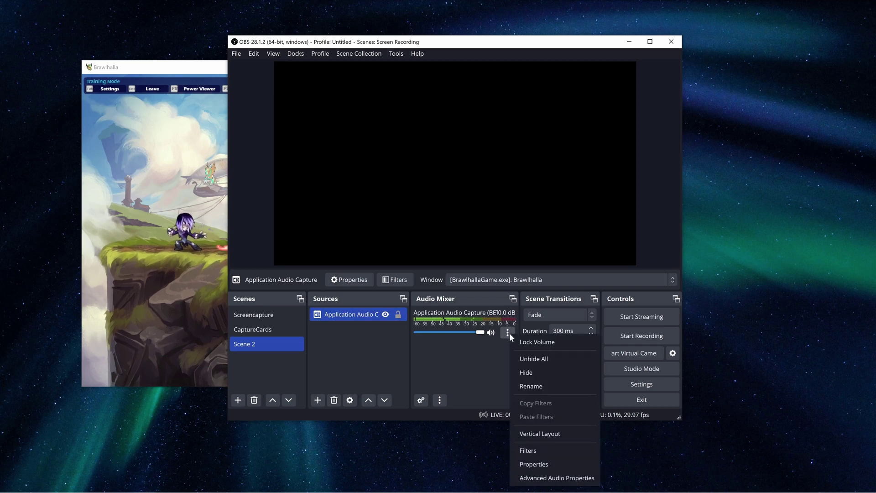
{"action": "left_click", "coordinate": [566, 477]}
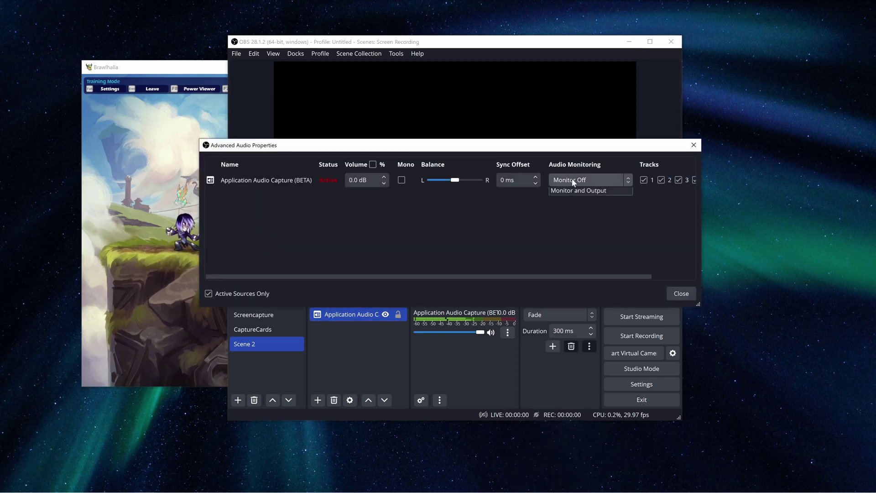
{"action": "left_click", "coordinate": [576, 201]}
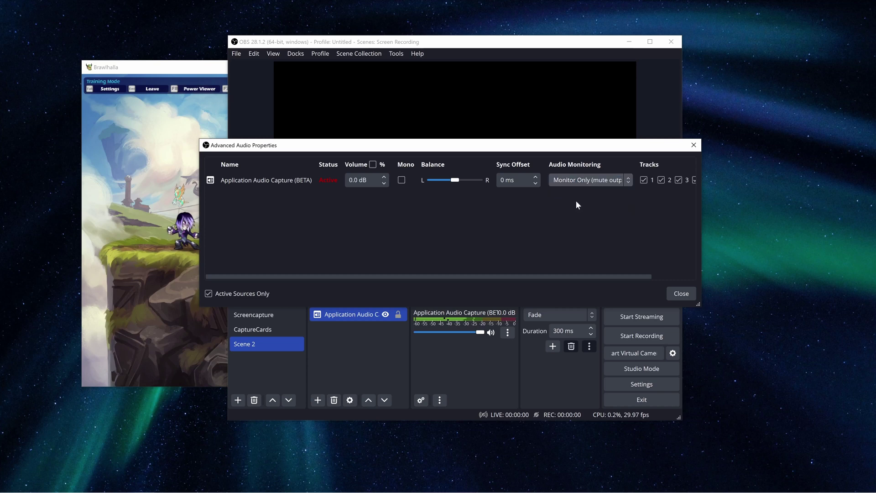
{"action": "left_click", "coordinate": [677, 295]}
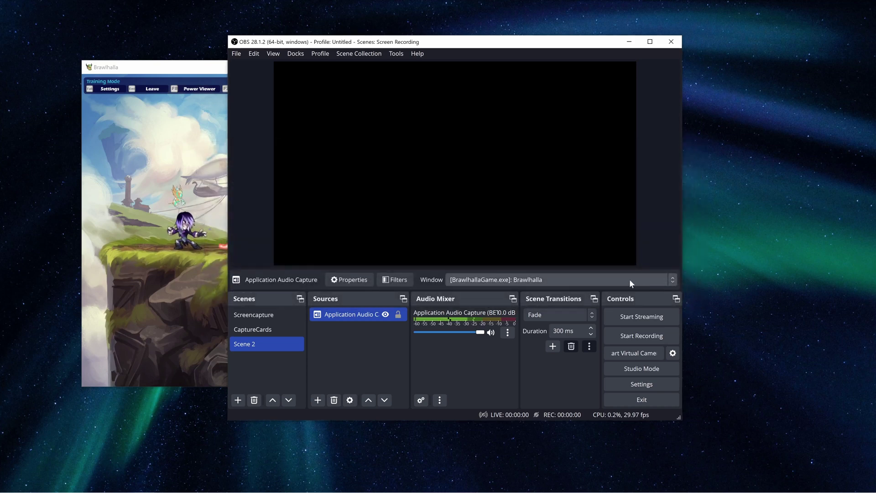